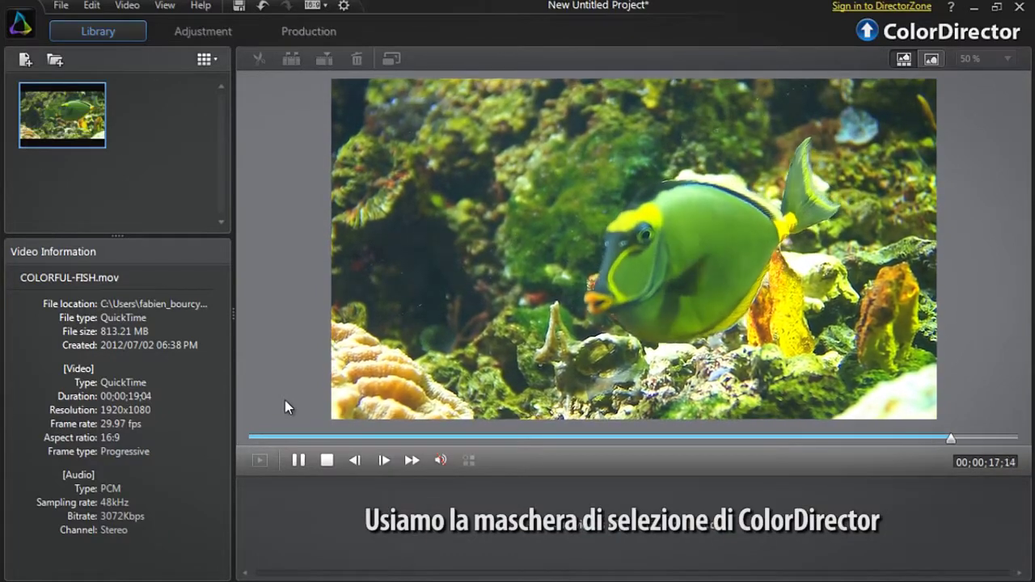
Step: Add the fish clip to the storyboard and expand the Adjustment module's Regional Adjustment Tools
mouse_move(87, 121)
drag(87, 122, 292, 517)
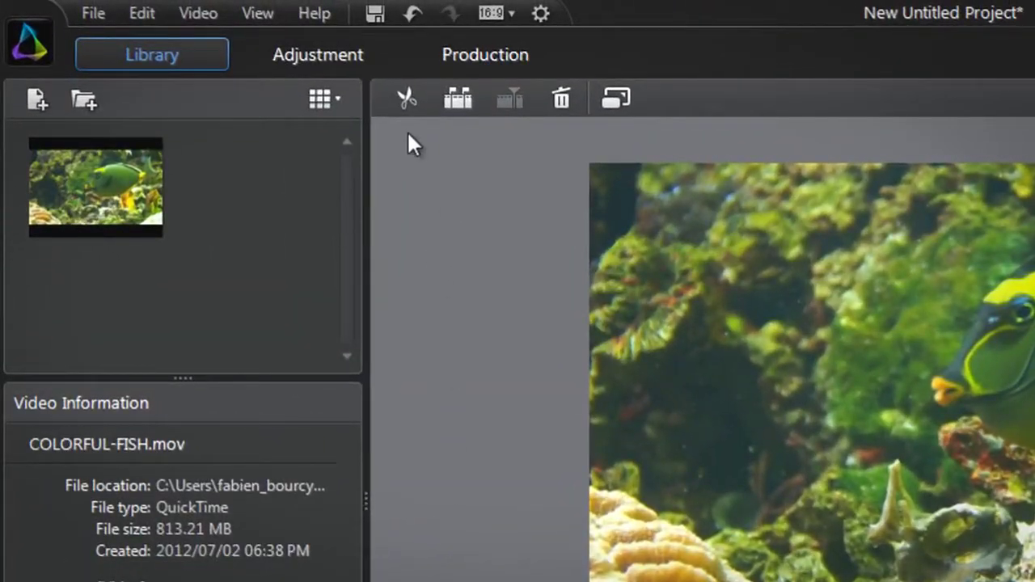
click(385, 51)
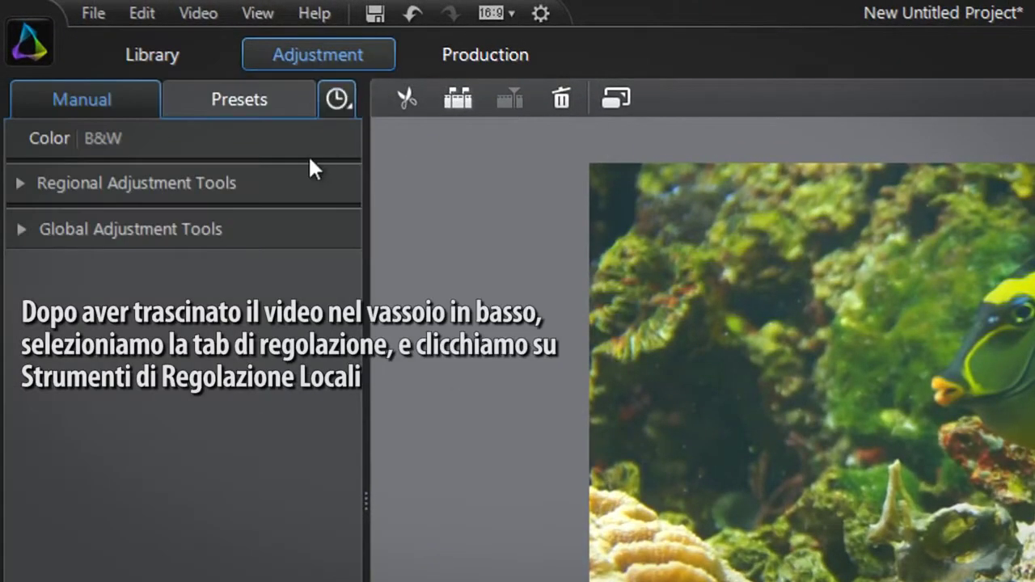
click(279, 185)
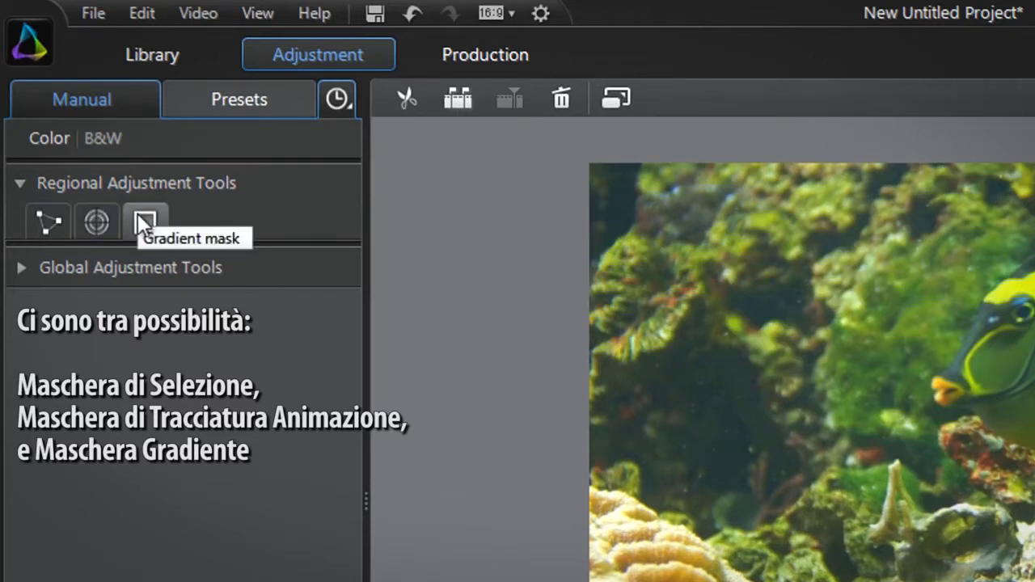
Step: Create a new selection mask, place its first point on the fish's back, and set feather to 5
click(50, 212)
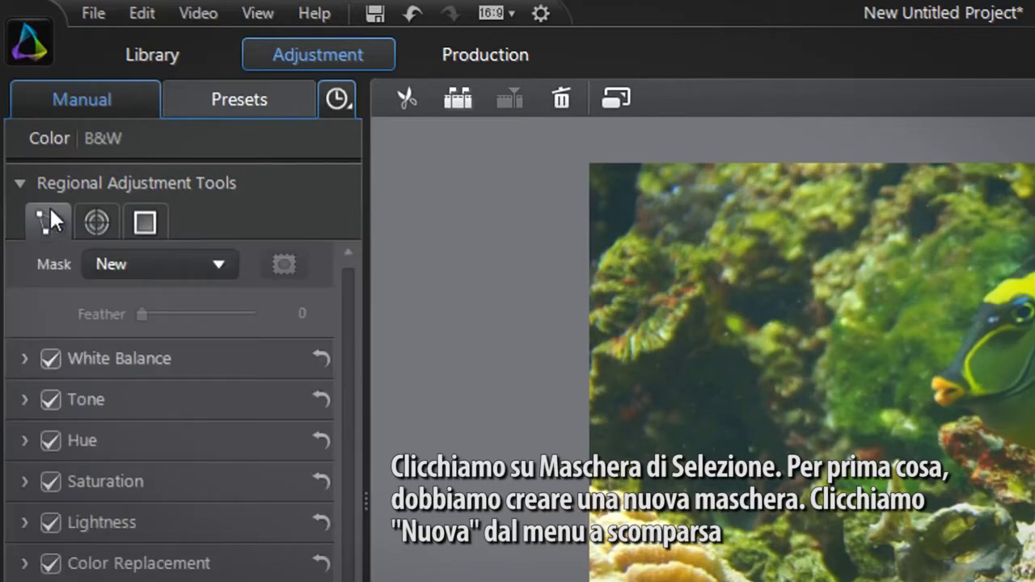
click(171, 266)
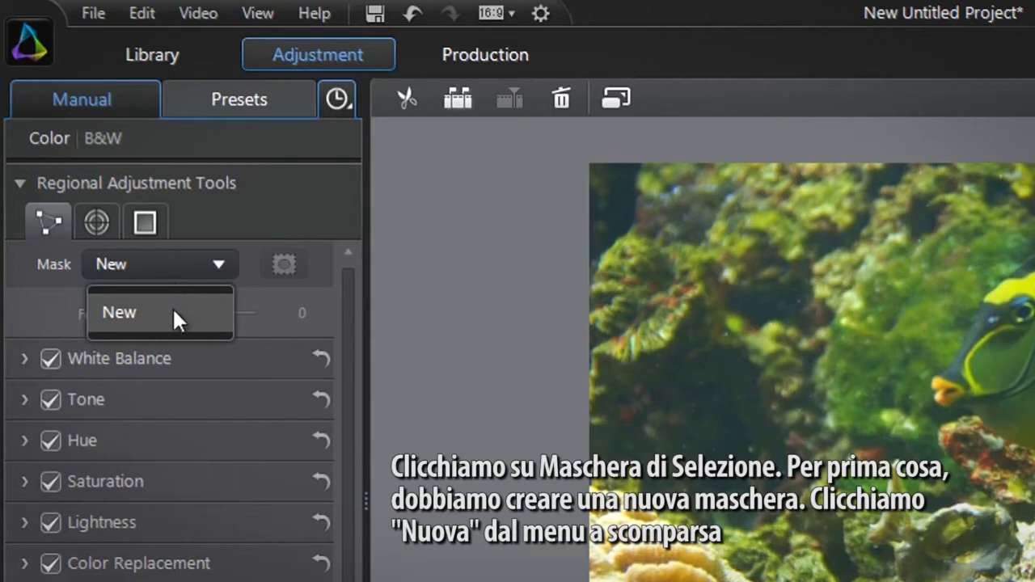
click(172, 306)
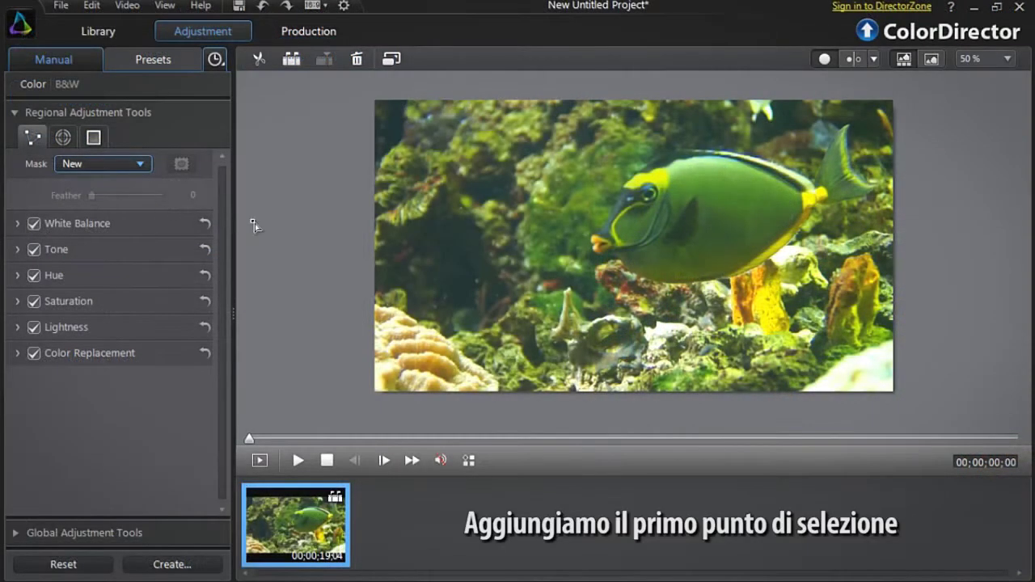
click(666, 168)
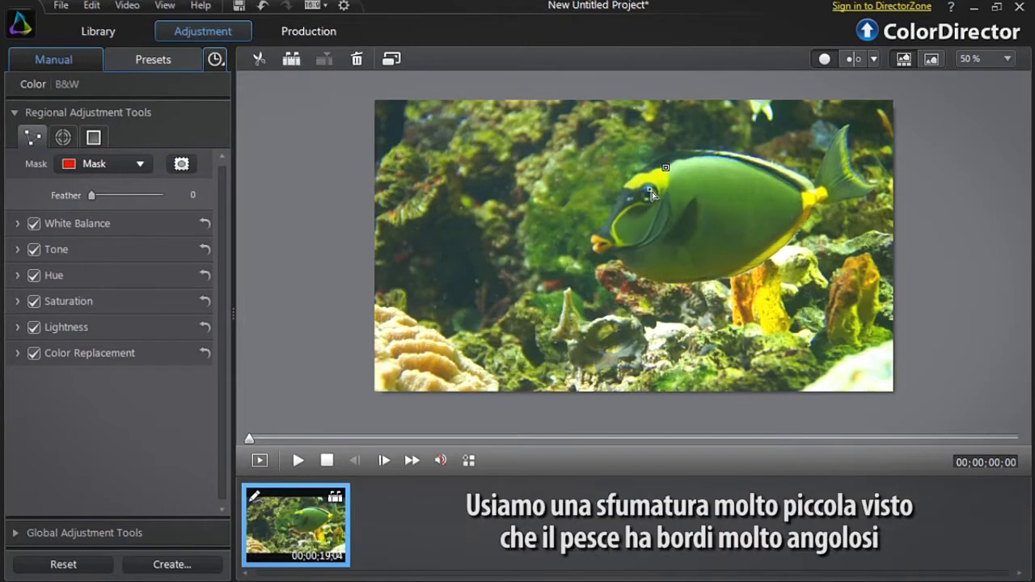
mouse_move(91, 198)
mouse_down()
mouse_move(120, 202)
mouse_move(96, 200)
mouse_up()
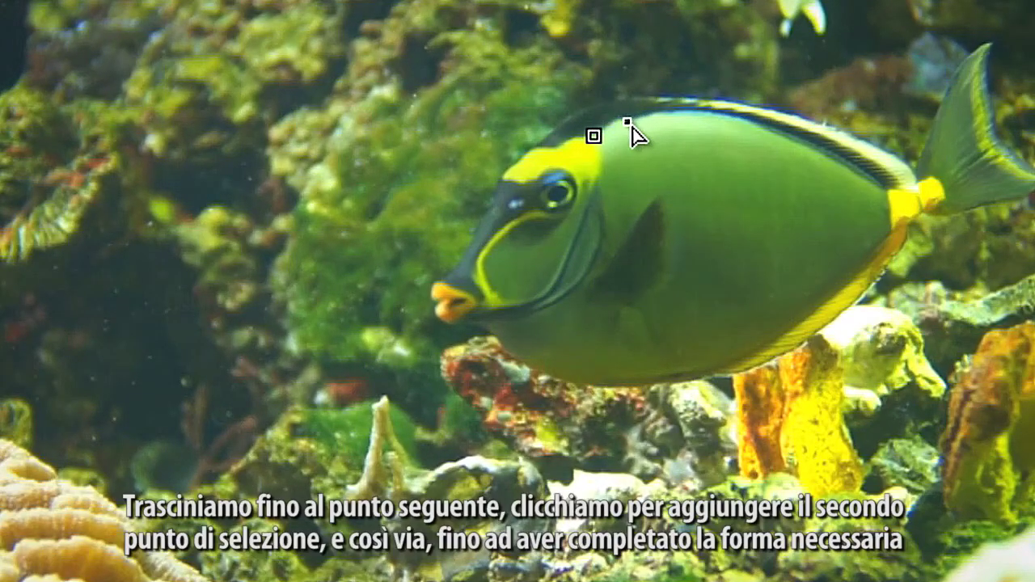
Step: Place mask points along the fish's back toward the tail and back along its belly
click(621, 120)
click(646, 118)
click(671, 113)
click(704, 115)
click(741, 121)
click(787, 138)
click(832, 158)
click(887, 190)
click(893, 232)
click(856, 280)
click(799, 323)
click(733, 365)
click(663, 383)
click(604, 387)
click(544, 374)
click(505, 356)
Step: Trace the mask up the gill line and close it on the starting point
click(486, 325)
click(506, 322)
click(553, 306)
click(582, 284)
click(602, 250)
click(607, 211)
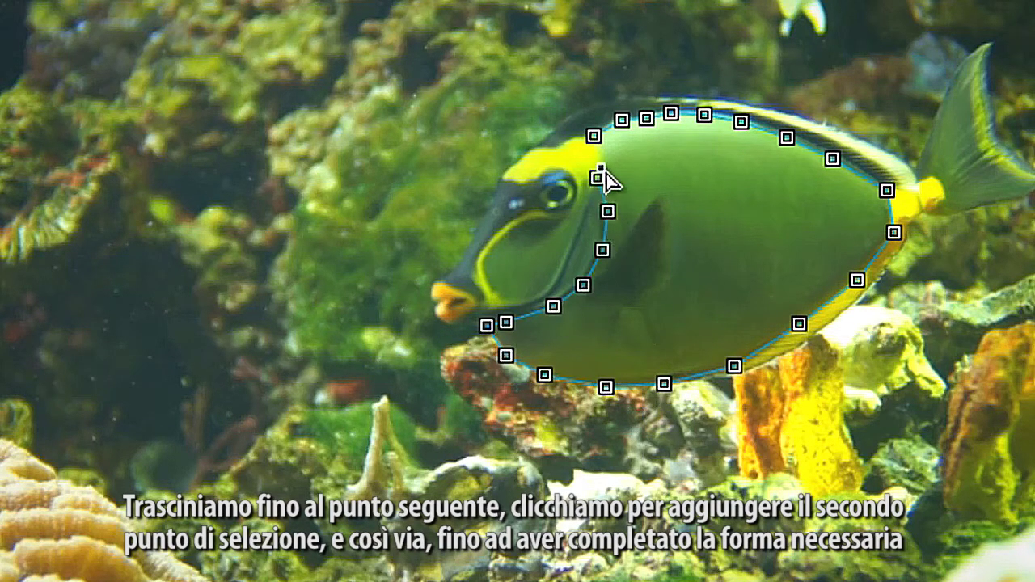
click(596, 178)
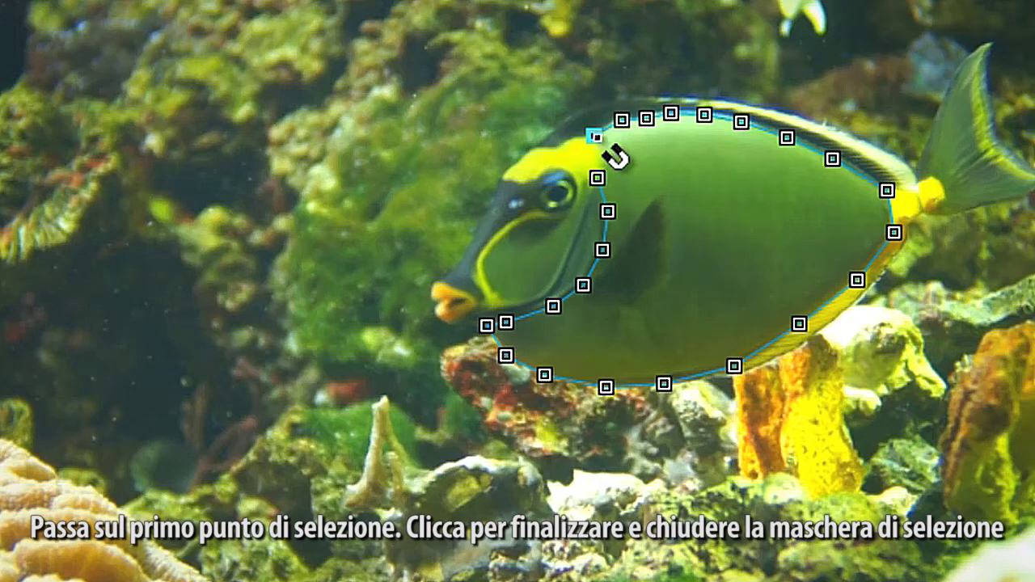
click(595, 137)
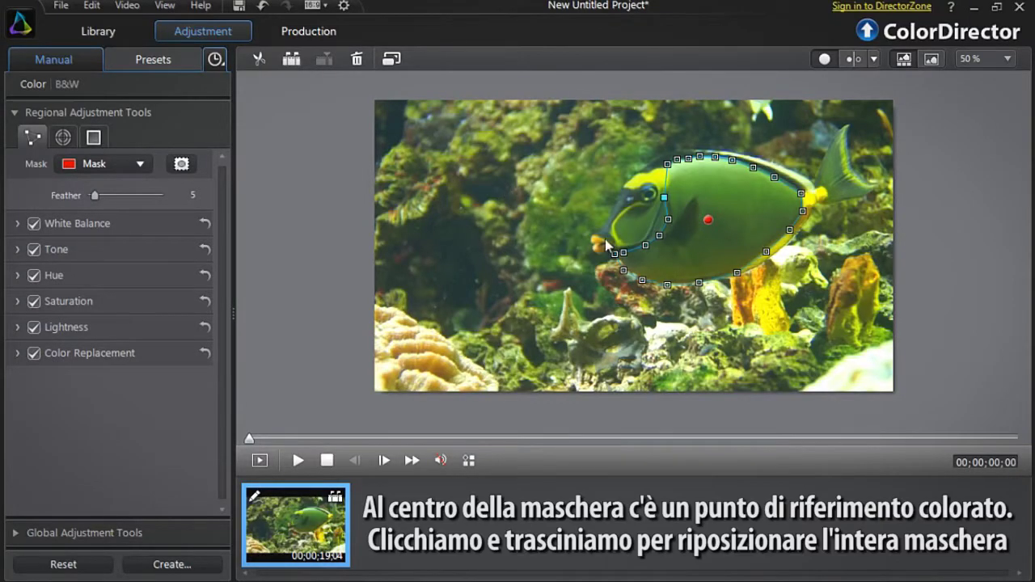
Step: Shift the whole mask onto the fish and pull its lower-edge points onto the body
mouse_move(712, 227)
mouse_down()
mouse_move(725, 197)
mouse_move(630, 224)
mouse_move(670, 284)
mouse_move(776, 236)
mouse_move(739, 235)
mouse_move(727, 217)
mouse_move(713, 224)
mouse_up()
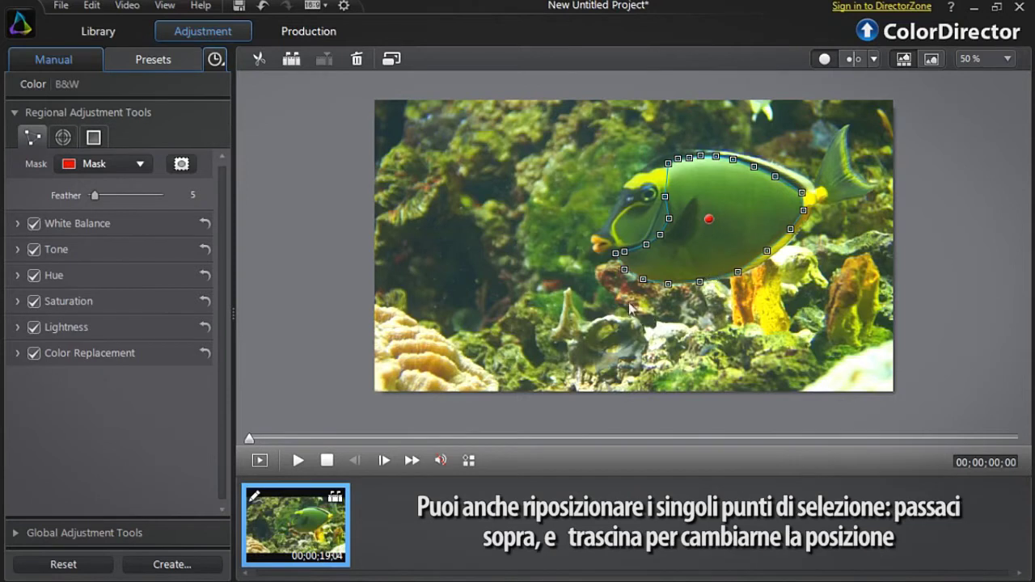
mouse_move(625, 270)
mouse_down()
mouse_move(597, 320)
mouse_move(632, 274)
mouse_up()
click(646, 281)
drag(651, 287, 652, 284)
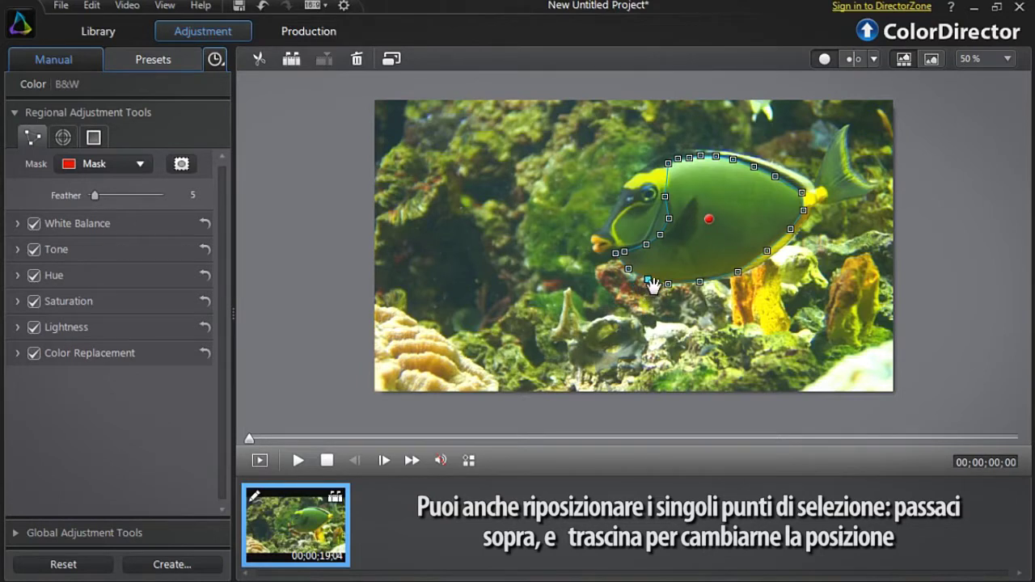
Step: Add a new point on the mask's upper-left edge and move it to fit the fish
click(667, 180)
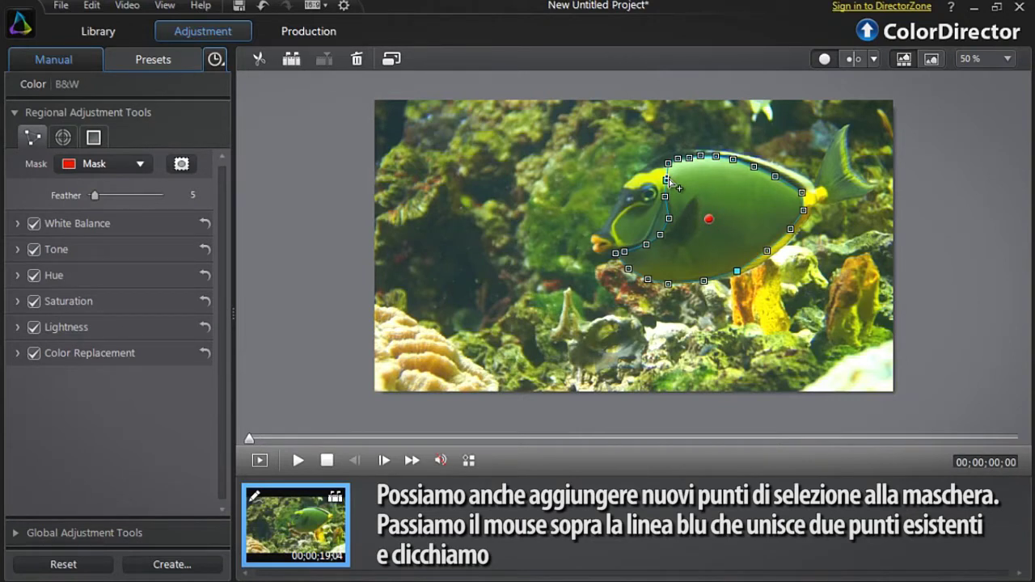
click(667, 180)
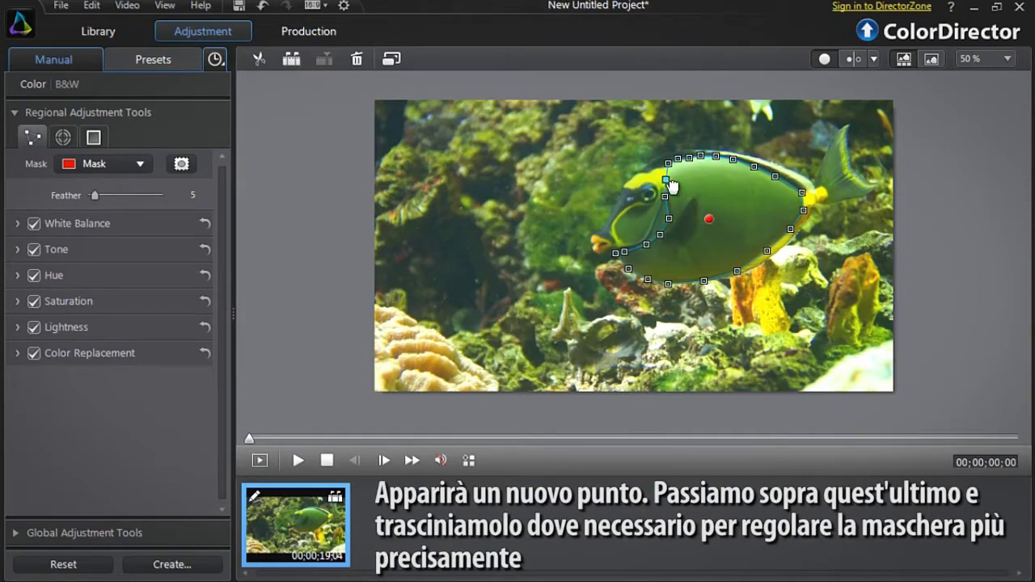
drag(668, 180, 673, 178)
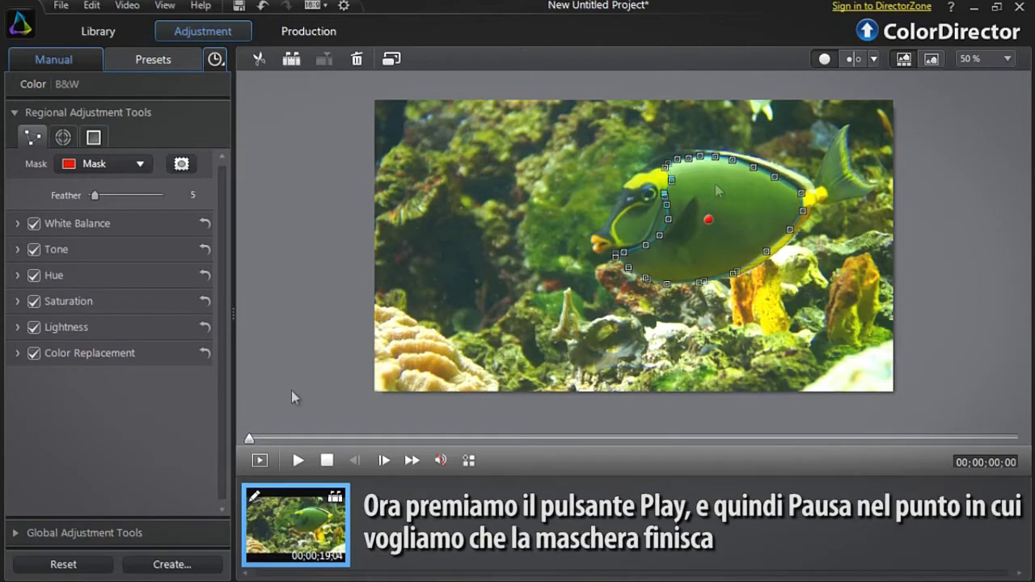
Step: Play the clip and pause it at 00;00;04;02
click(298, 461)
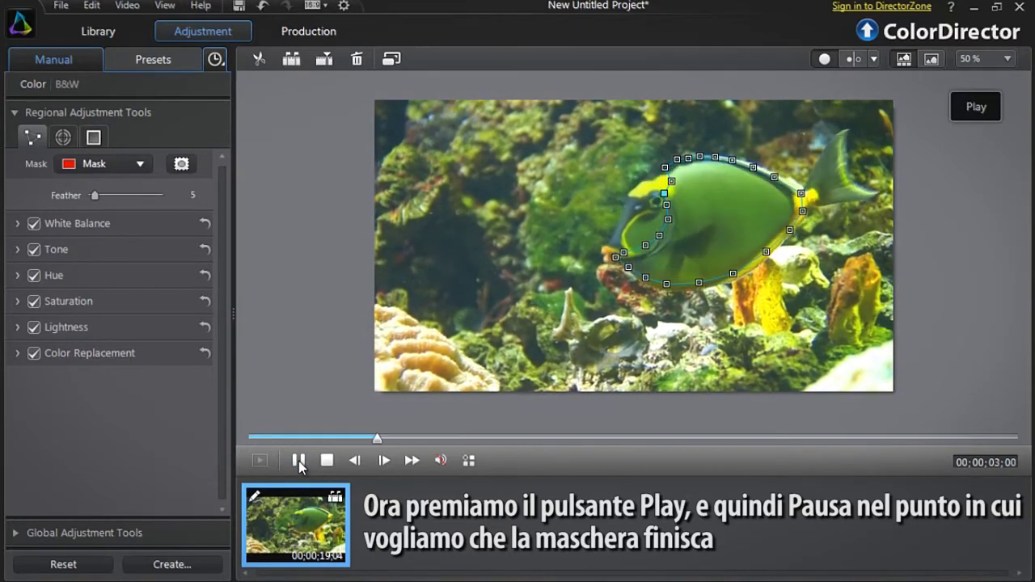
click(298, 460)
click(299, 460)
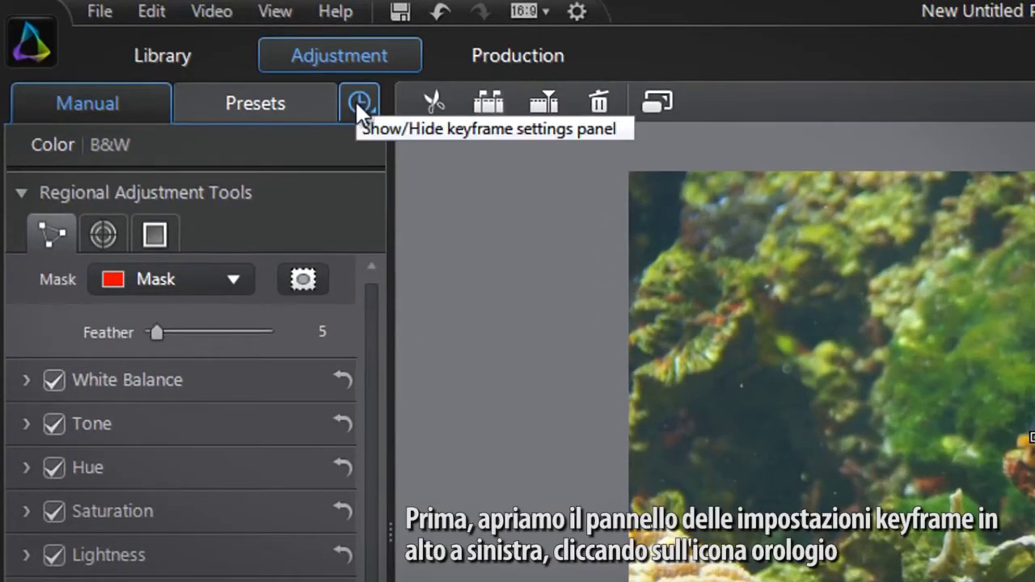
Step: Show Keyframe Settings, then move the mask onto the fish and reshape its right and lower-left points
click(355, 99)
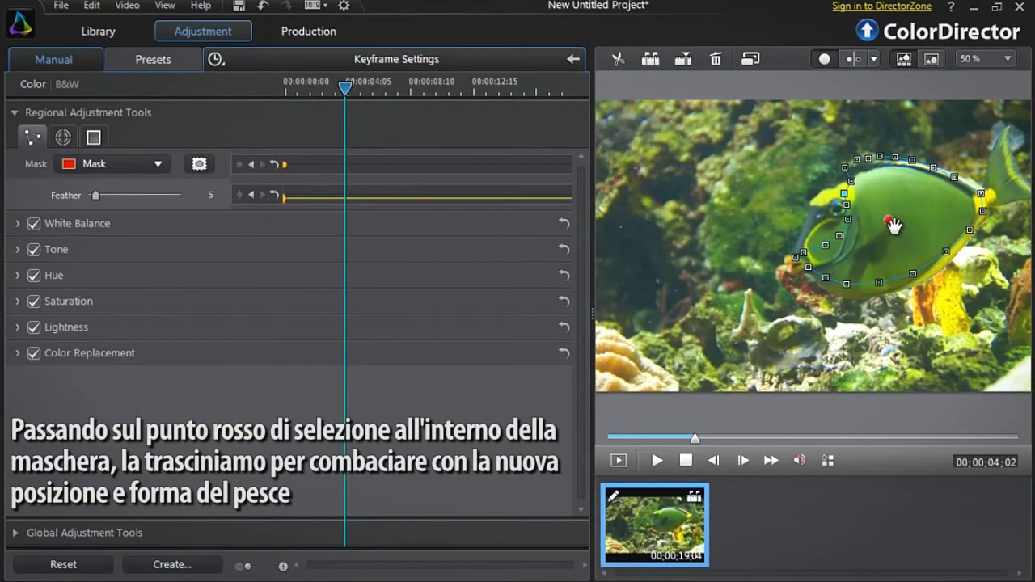
drag(893, 226, 898, 241)
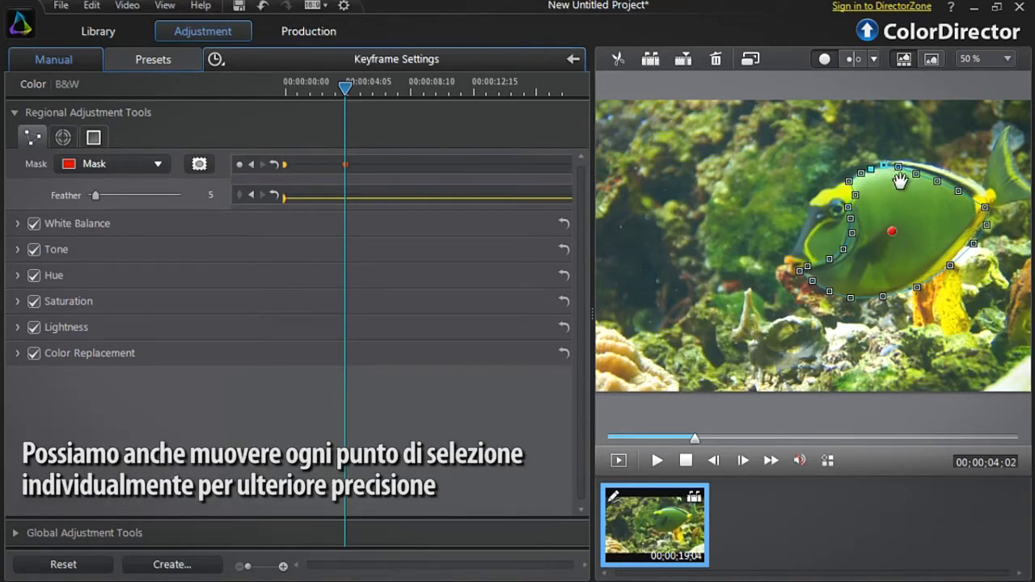
mouse_move(974, 243)
mouse_down()
mouse_move(959, 235)
mouse_move(918, 279)
mouse_move(887, 294)
mouse_up()
mouse_move(813, 284)
mouse_down()
mouse_move(850, 258)
mouse_move(846, 234)
mouse_up()
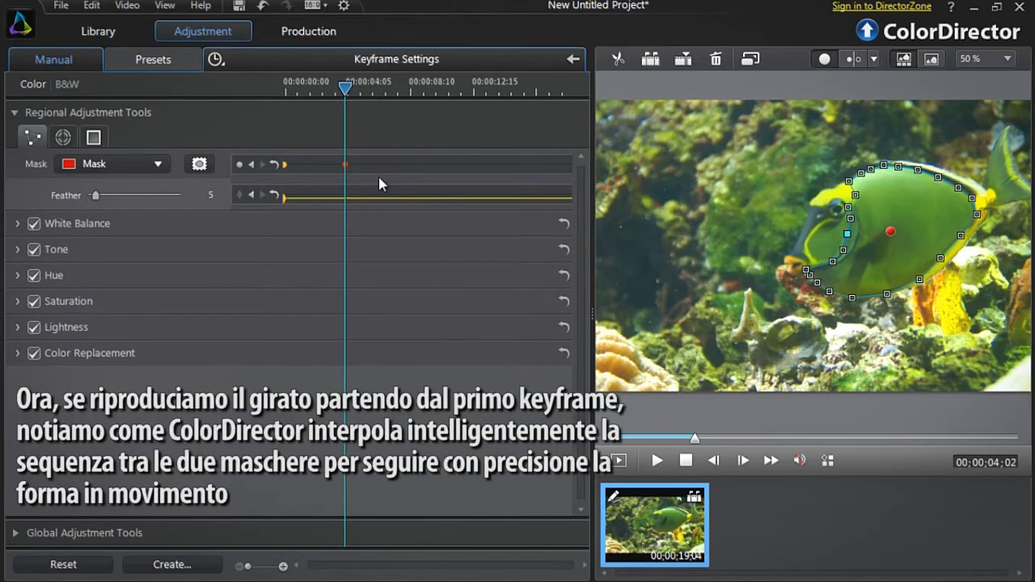
Step: Rewind the clip to 00;00;00;00 and play it to watch the mask follow the fish
drag(694, 438, 600, 440)
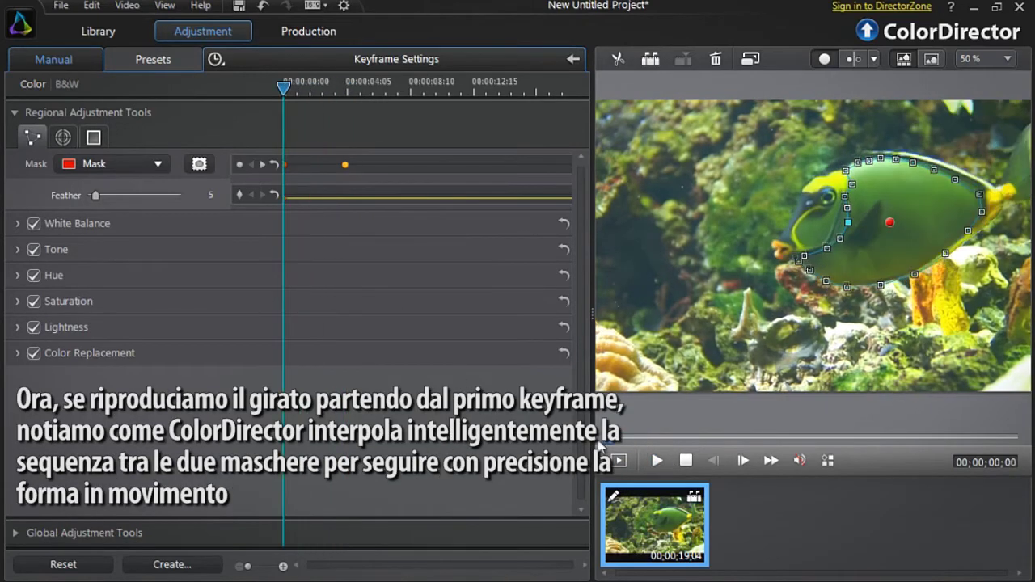
click(657, 461)
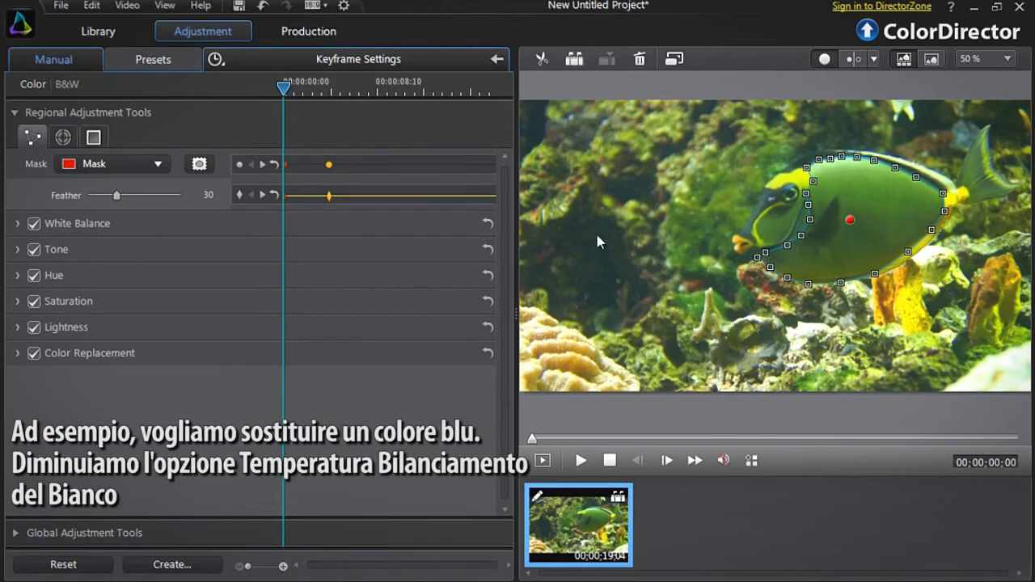
Step: Set White Balance Temperature to -66 inside the fish mask
click(199, 224)
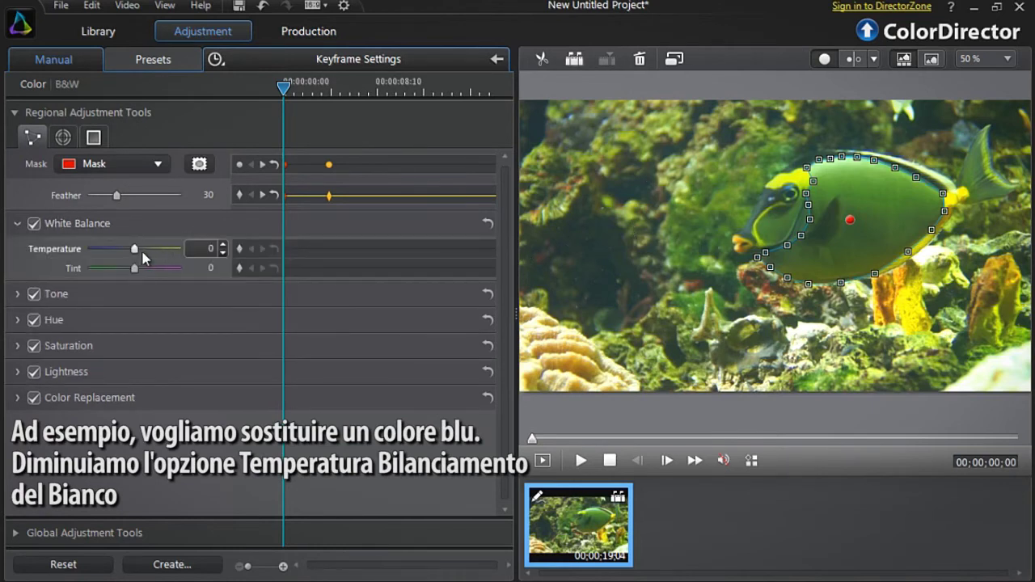
drag(135, 253, 107, 254)
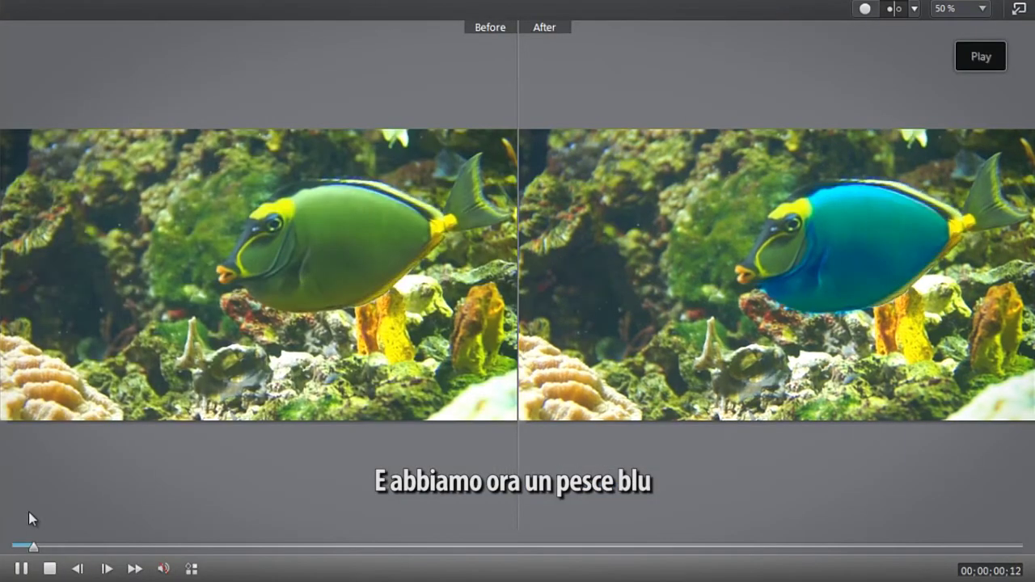